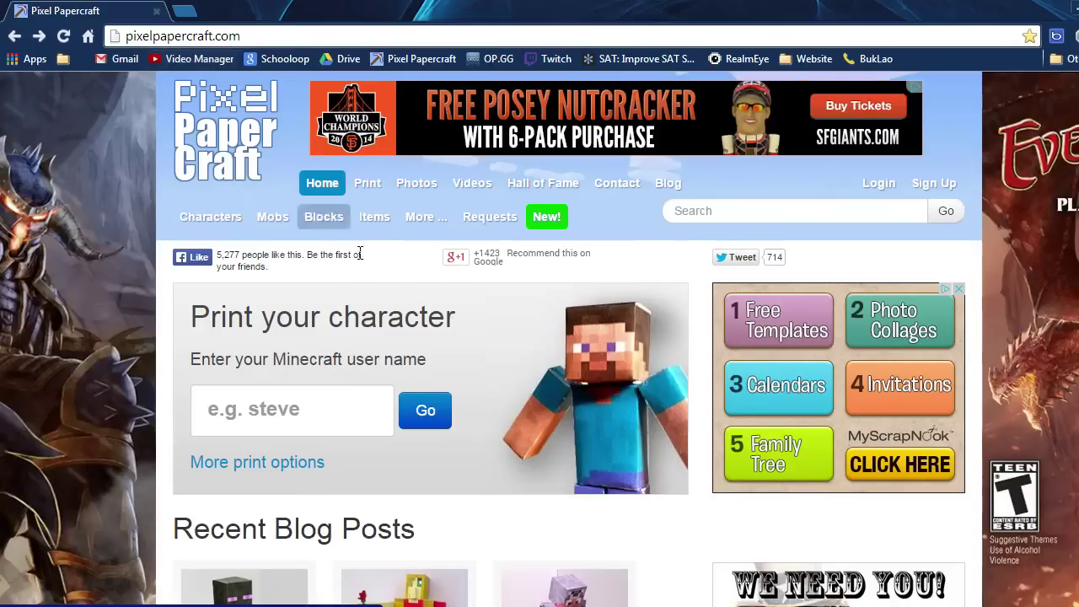
Open the print generator for the bendable Minecraft character, No Toothpick version
click(380, 190)
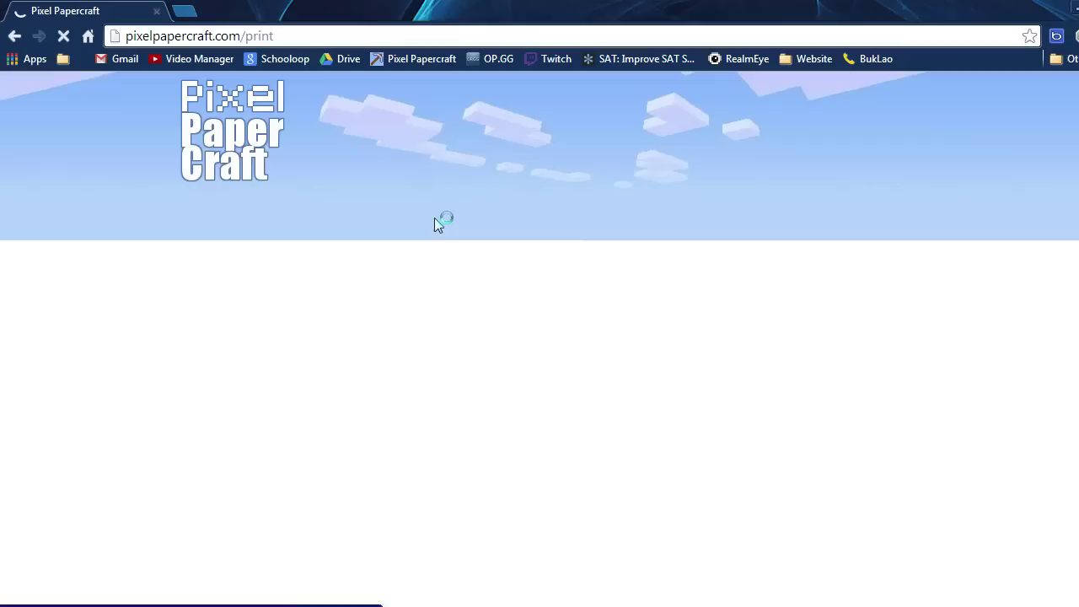
scroll(413, 228, down, 2)
scroll(413, 236, down, 5)
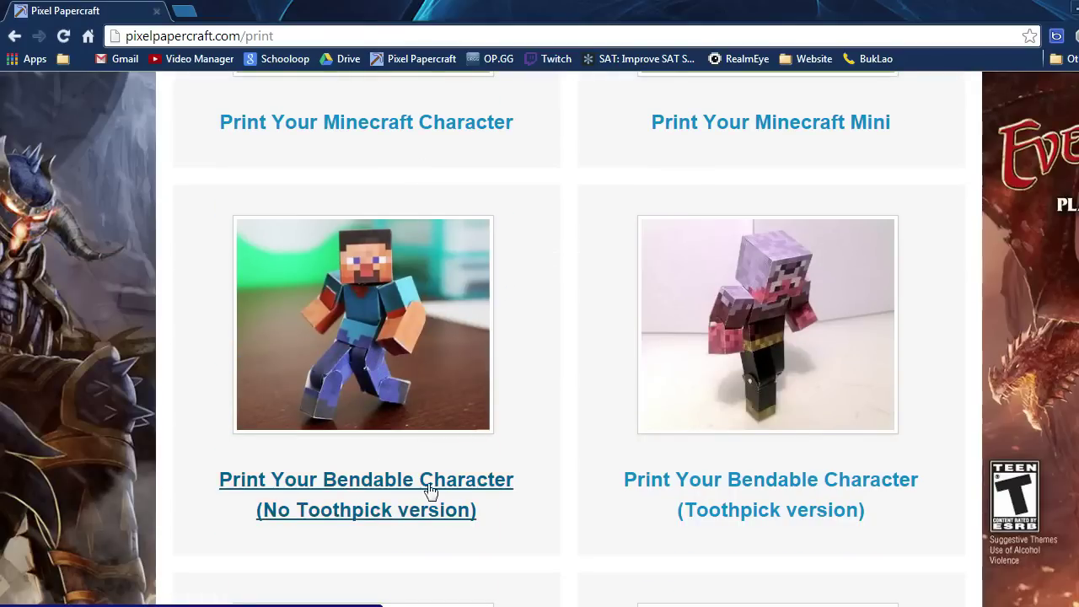
click(390, 289)
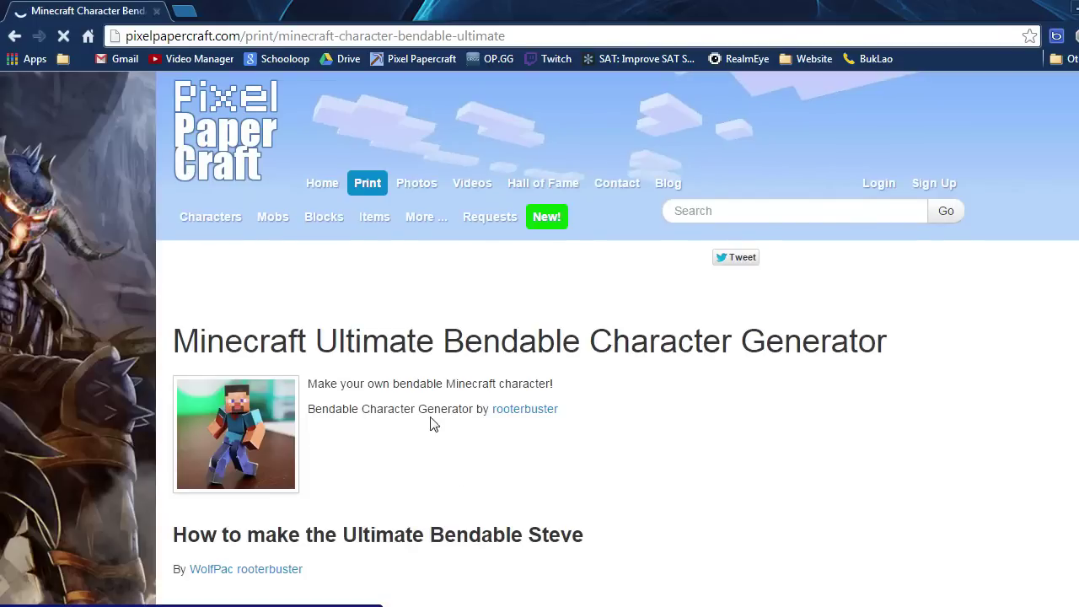
scroll(429, 366, down, 6)
scroll(431, 361, down, 4)
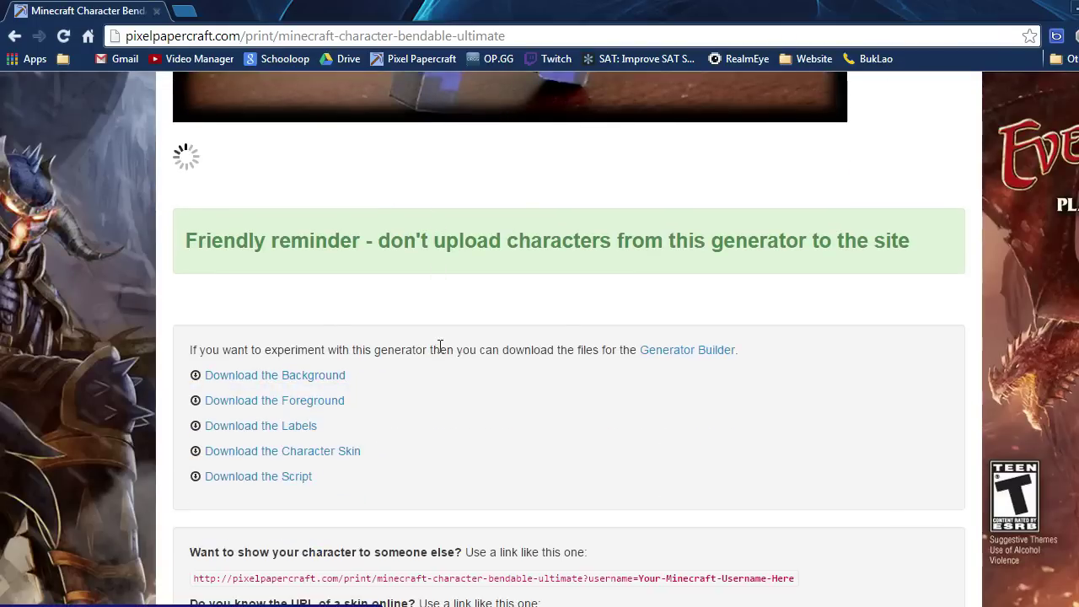
scroll(231, 165, up, 1)
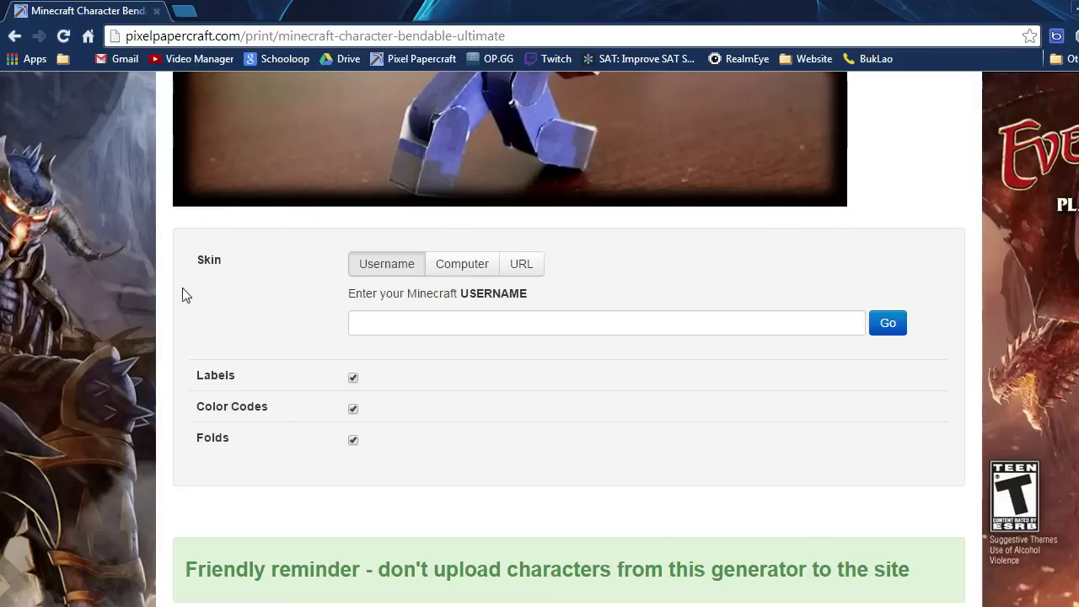
click(384, 320)
click(302, 266)
click(401, 323)
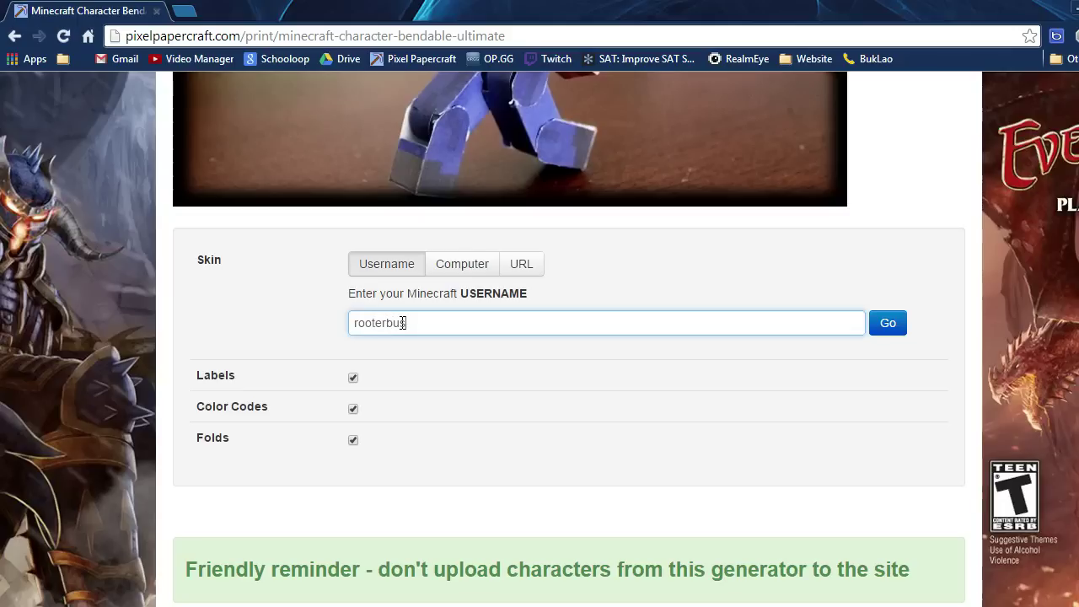
click(876, 327)
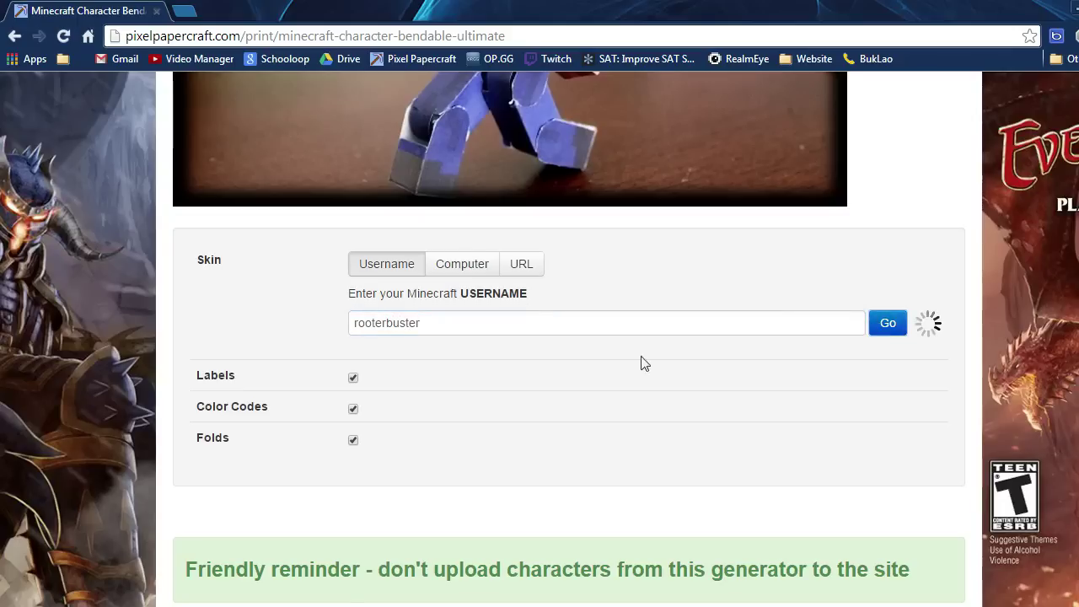
scroll(449, 331, down, 1)
scroll(450, 376, down, 1)
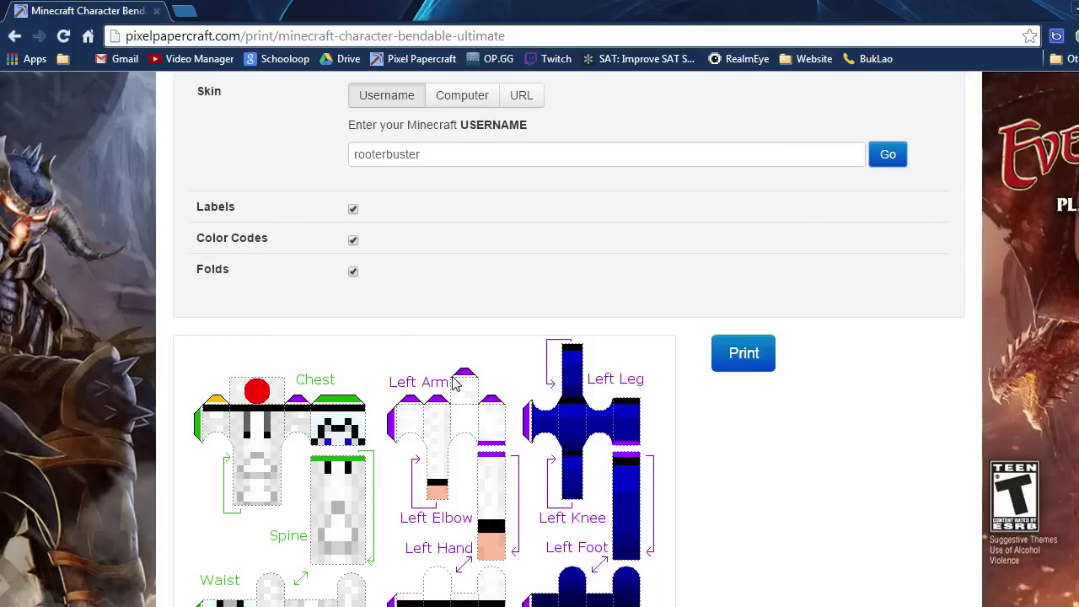
Turn the template's Labels, Color Codes and Folds off and back on to compare their effect
scroll(530, 425, up, 1)
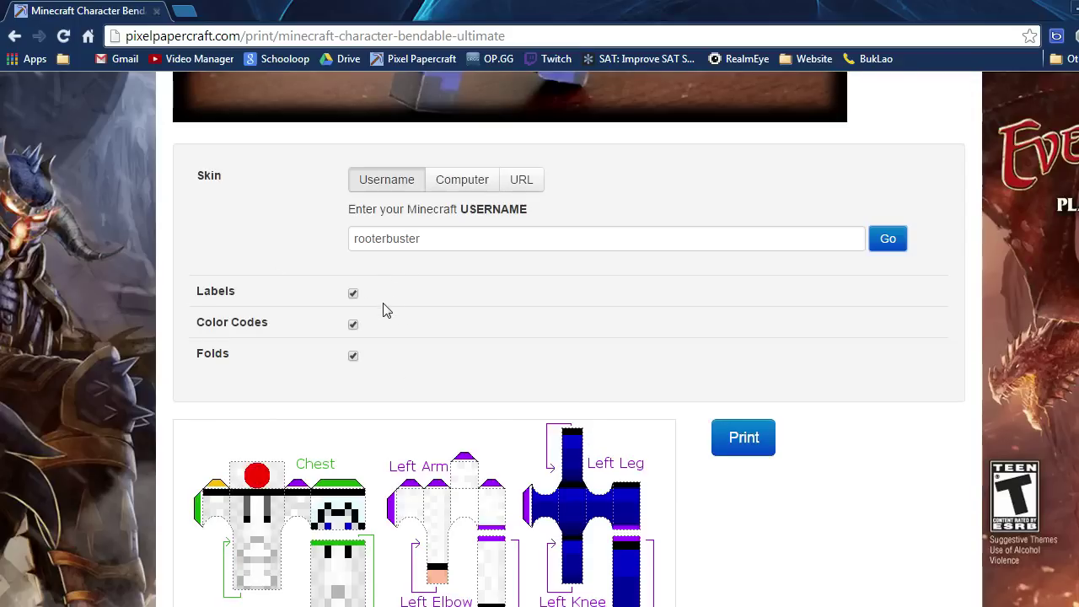
scroll(425, 342, down, 1)
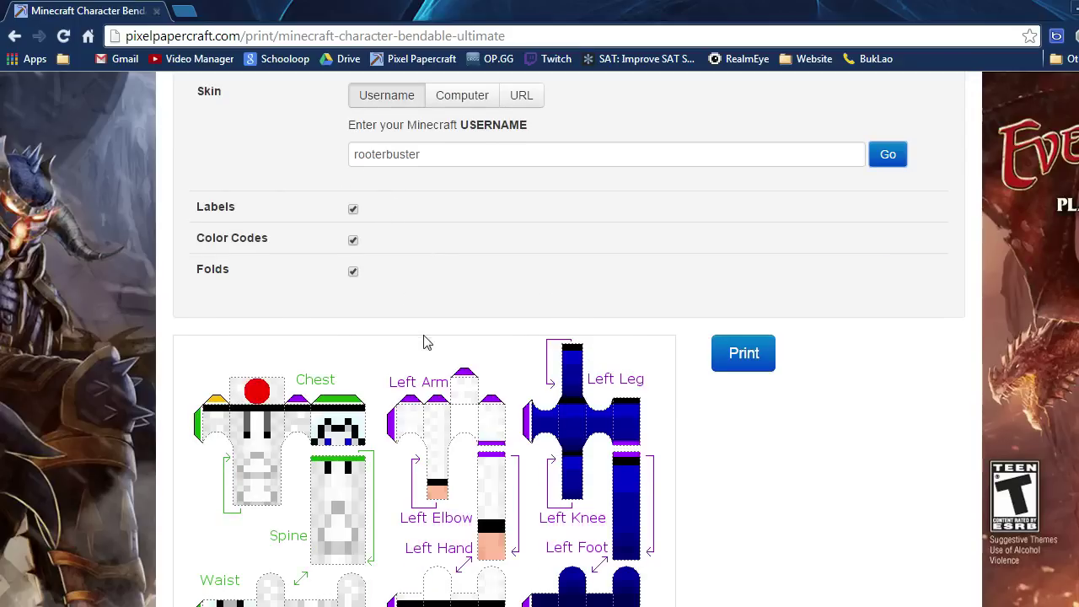
click(353, 209)
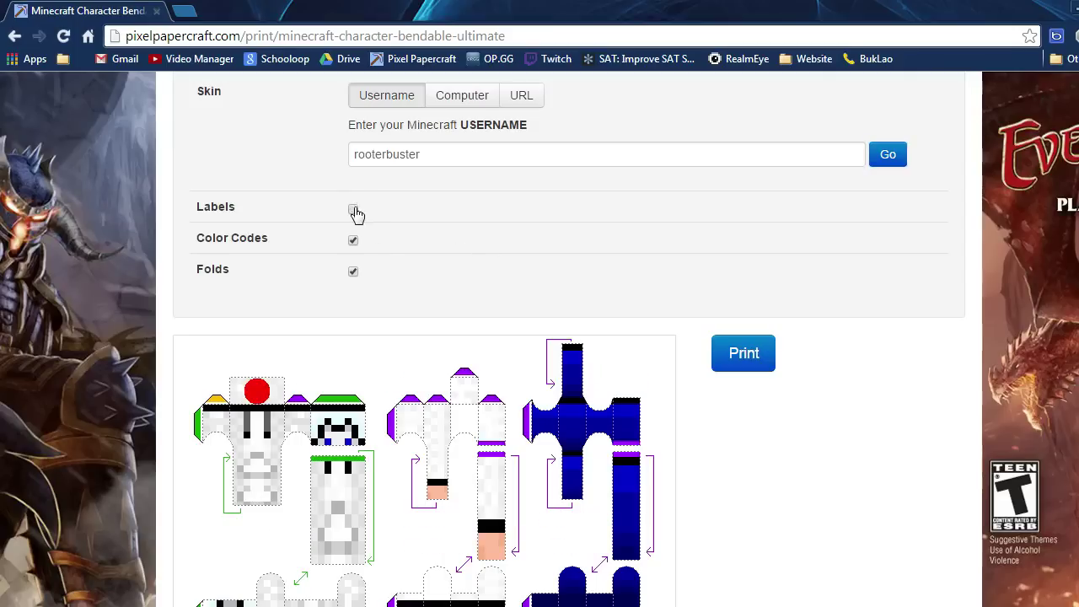
click(353, 209)
click(354, 240)
click(354, 240)
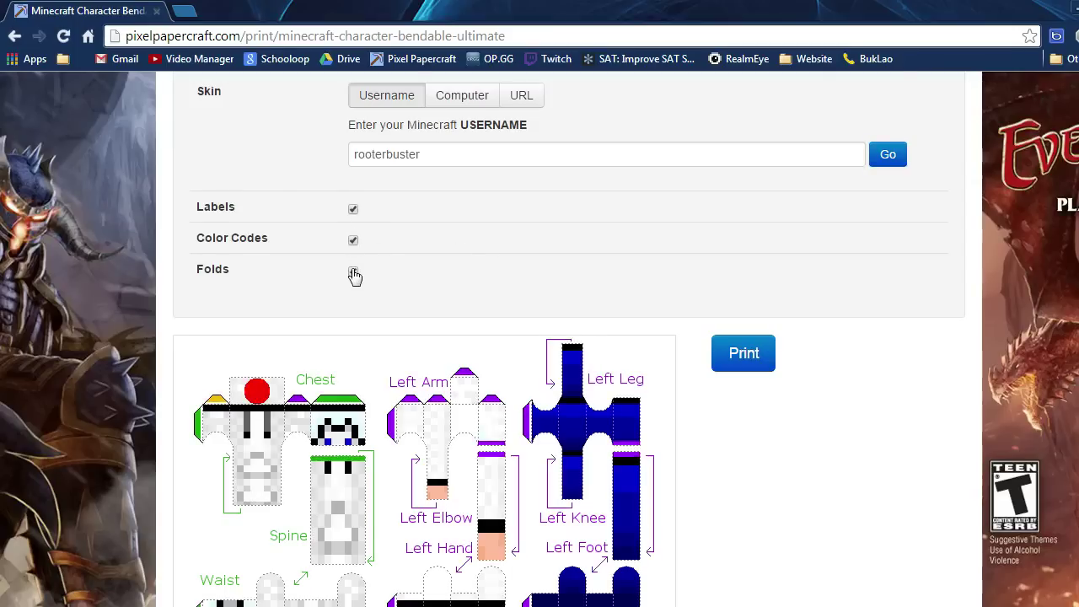
click(353, 271)
Open the print preview of the generated template and set the margins to None
scroll(570, 277, down, 1)
scroll(732, 268, down, 2)
scroll(778, 207, up, 1)
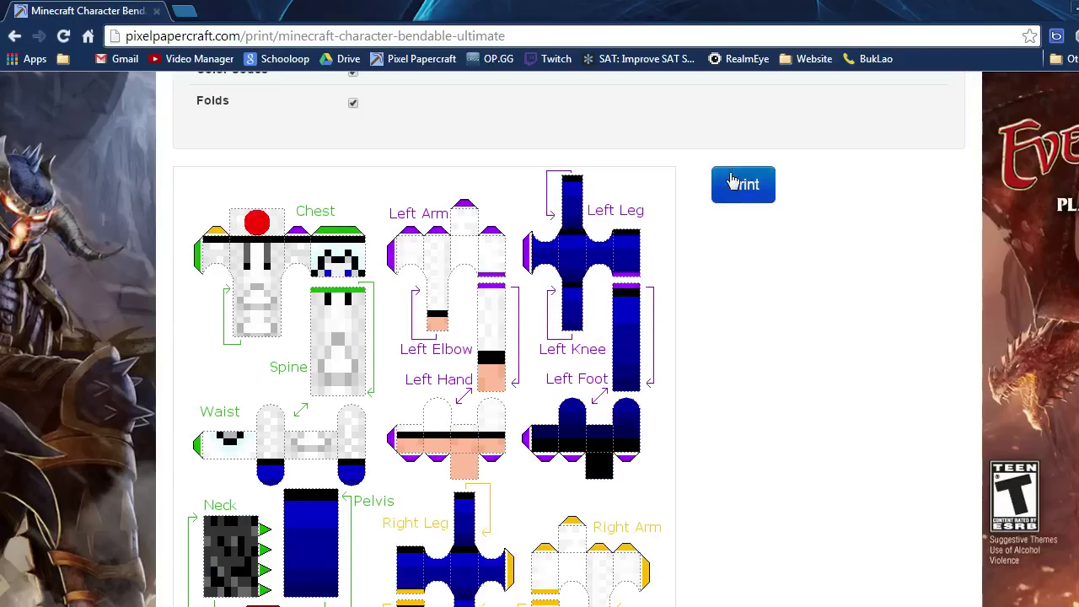
click(742, 192)
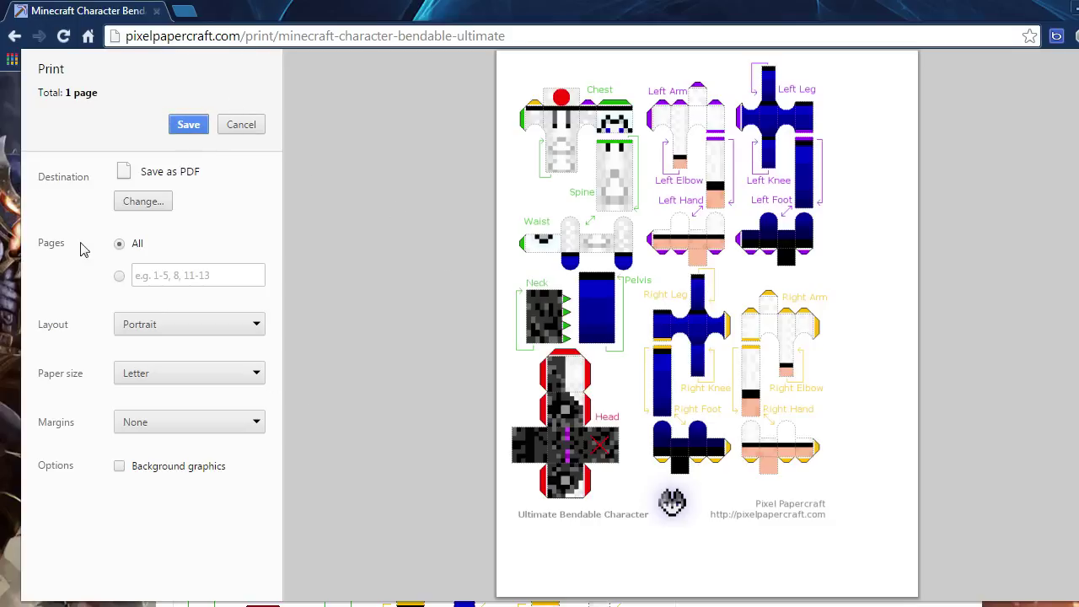
click(161, 428)
click(153, 456)
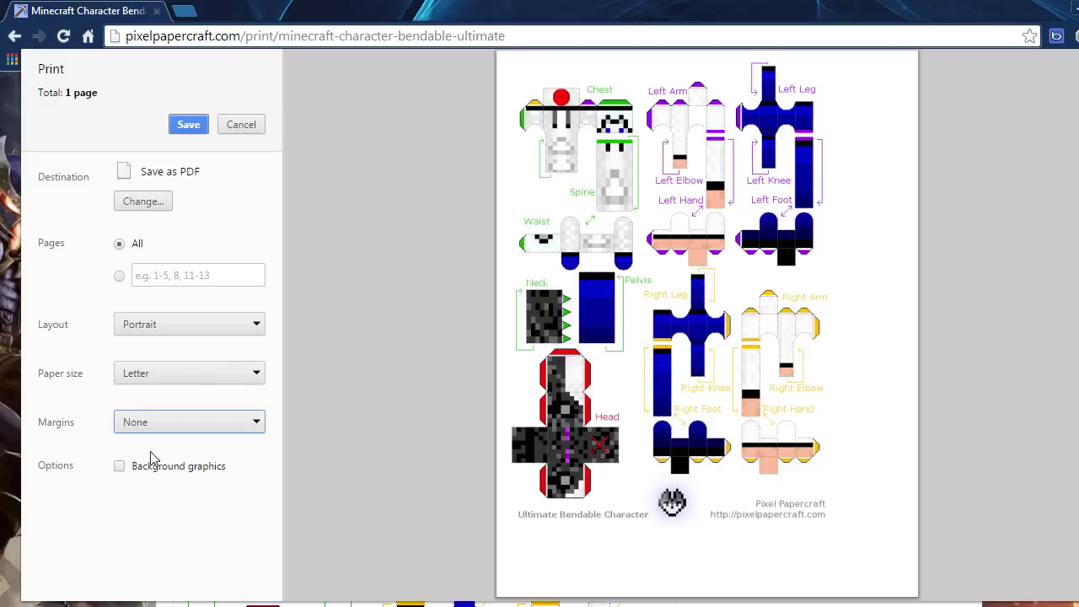
Choose Letter paper, Portrait layout and all pages for the template printout, and close the print preview without saving
click(139, 377)
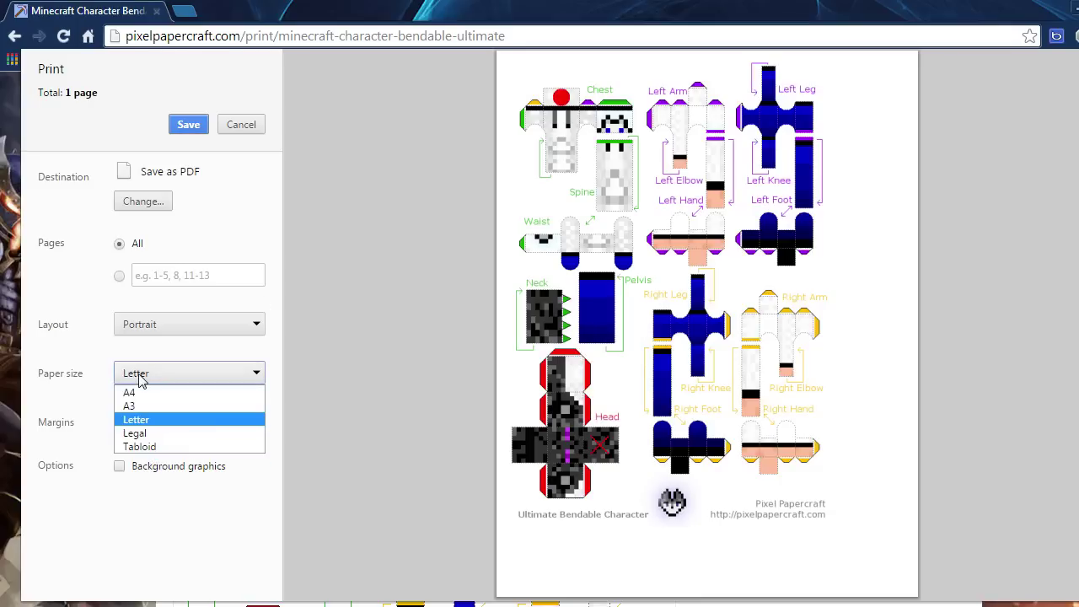
click(147, 424)
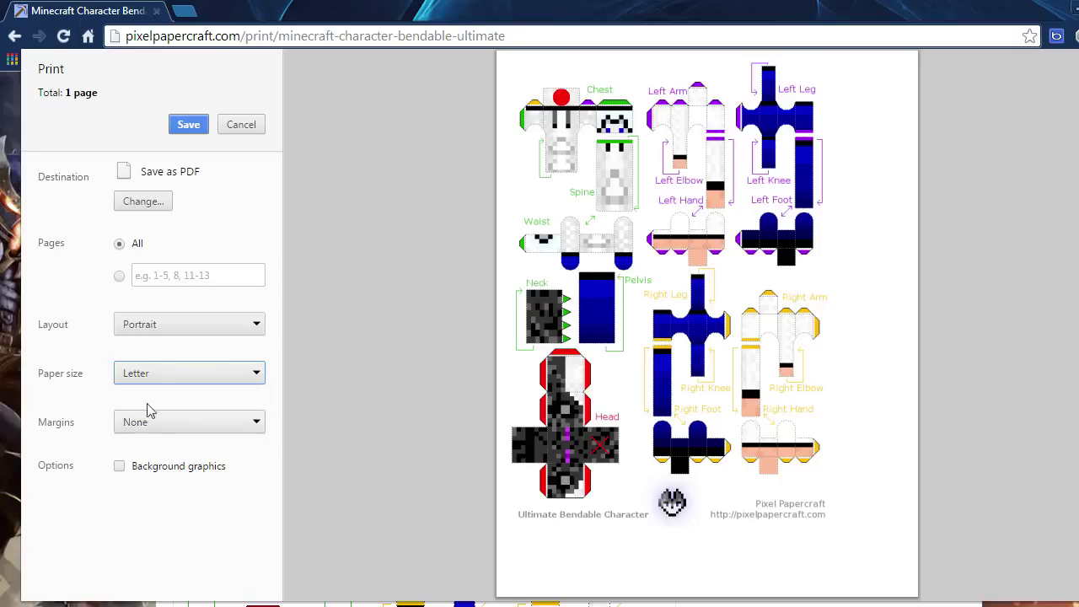
click(159, 329)
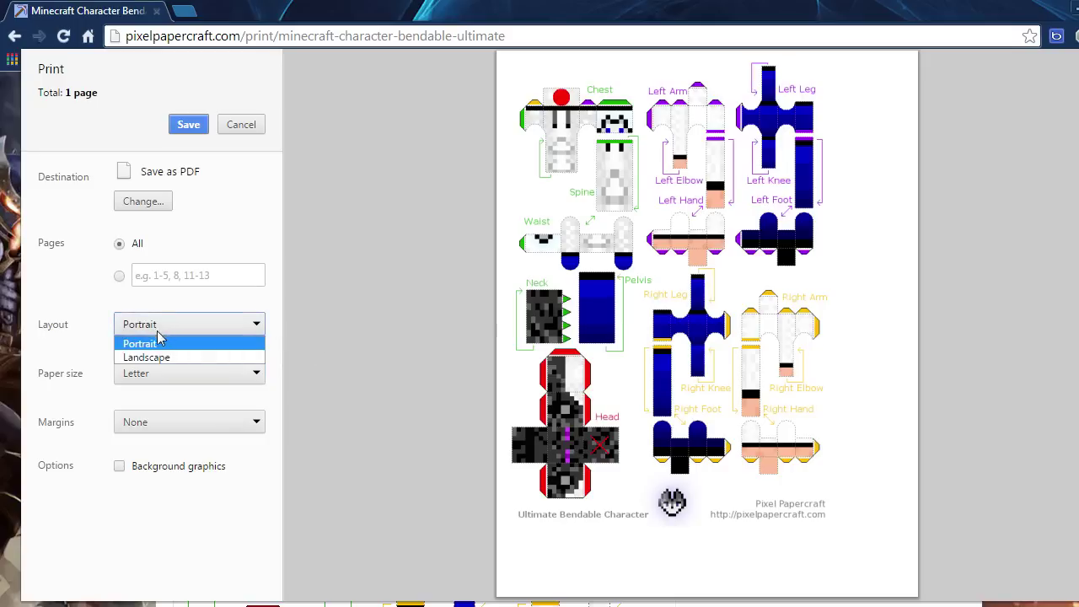
click(160, 343)
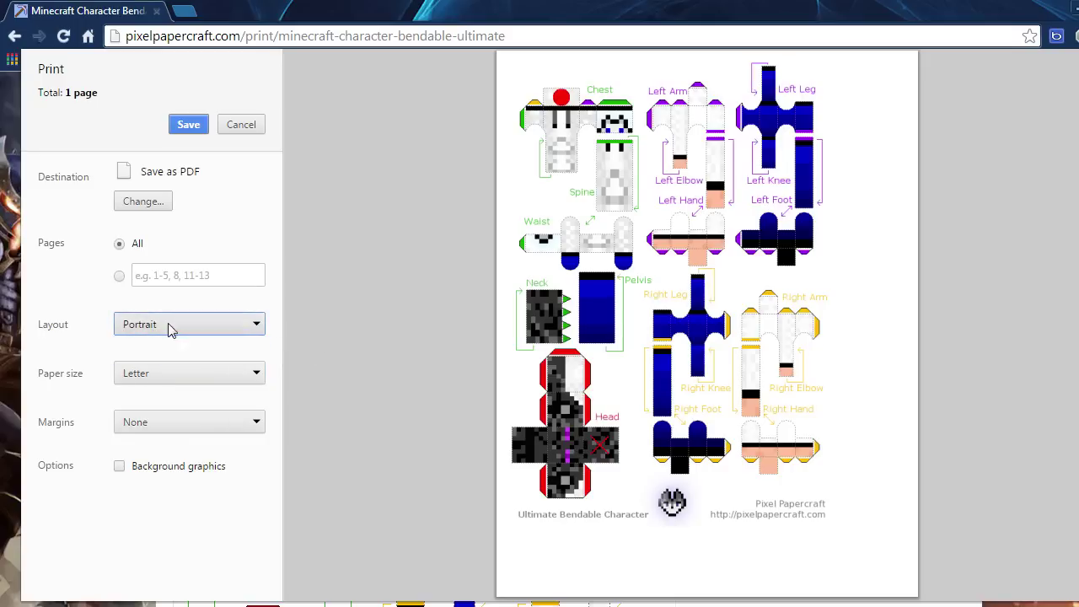
click(119, 246)
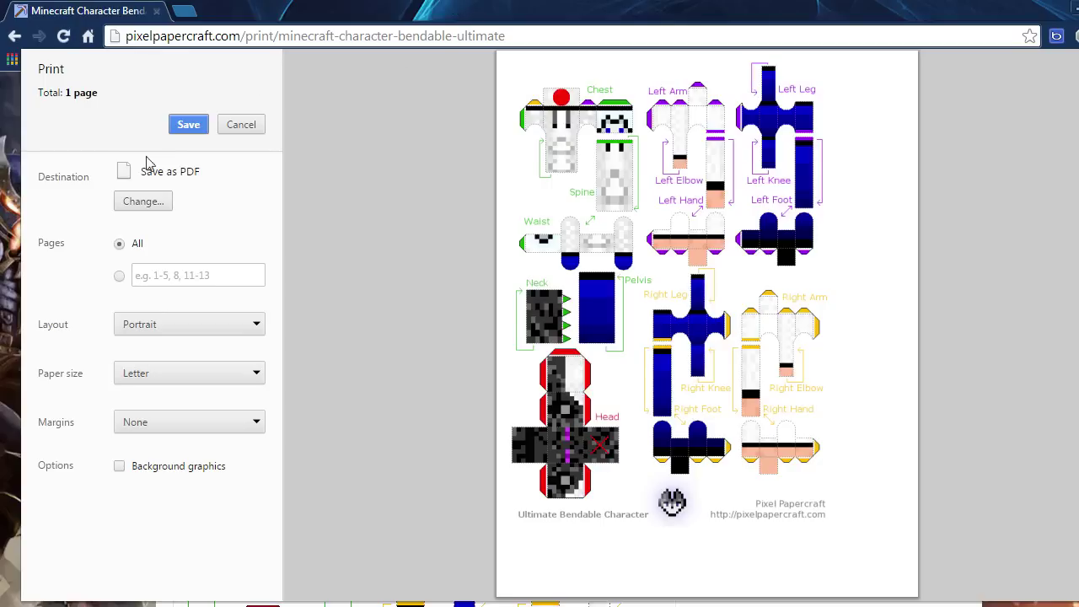
click(240, 124)
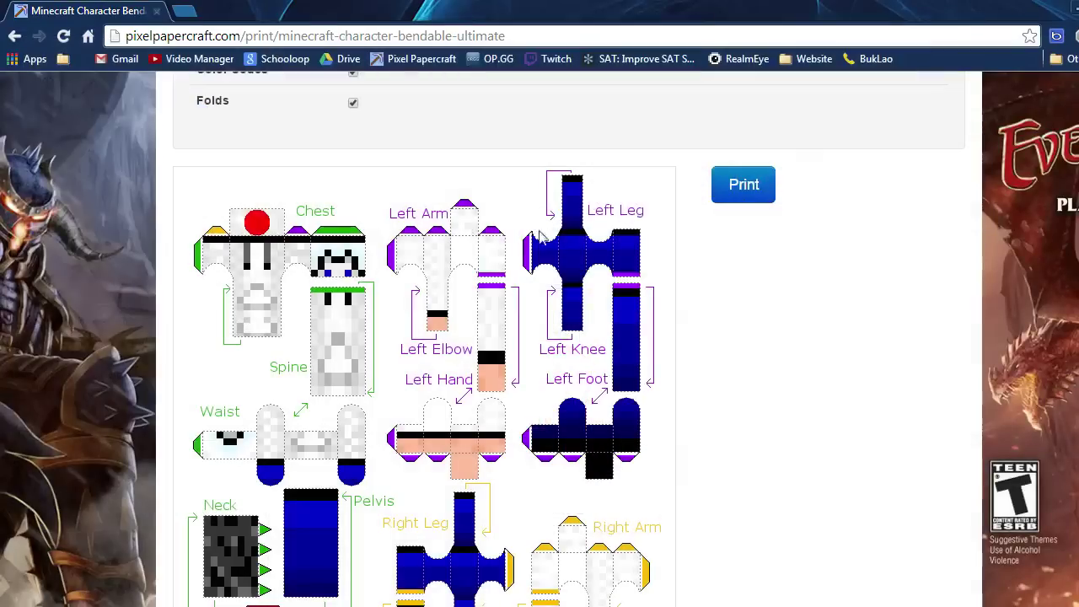
scroll(700, 303, up, 10)
scroll(655, 323, down, 9)
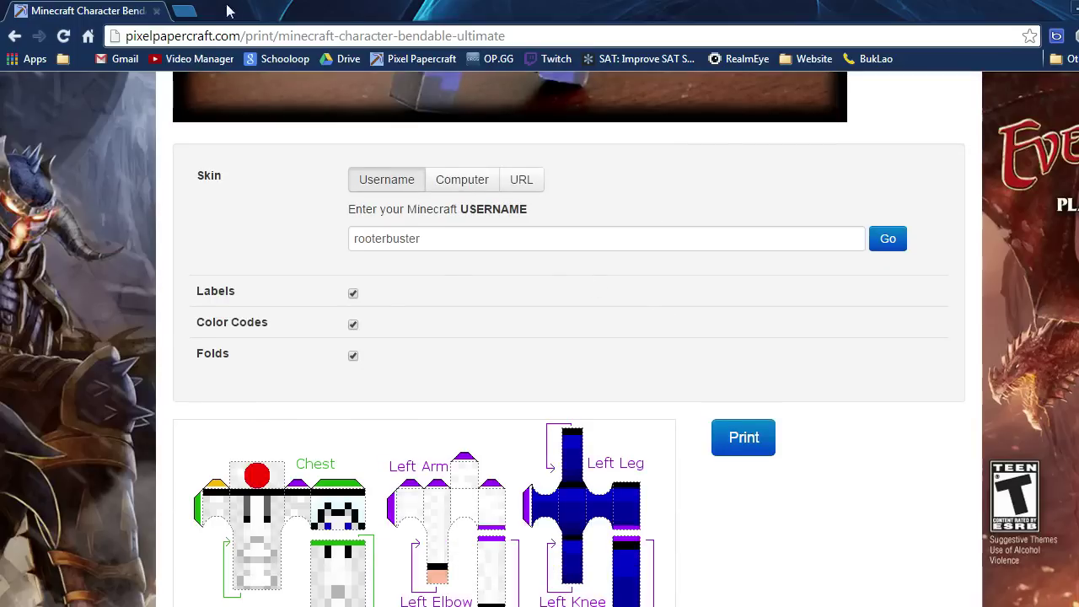
scroll(494, 304, down, 4)
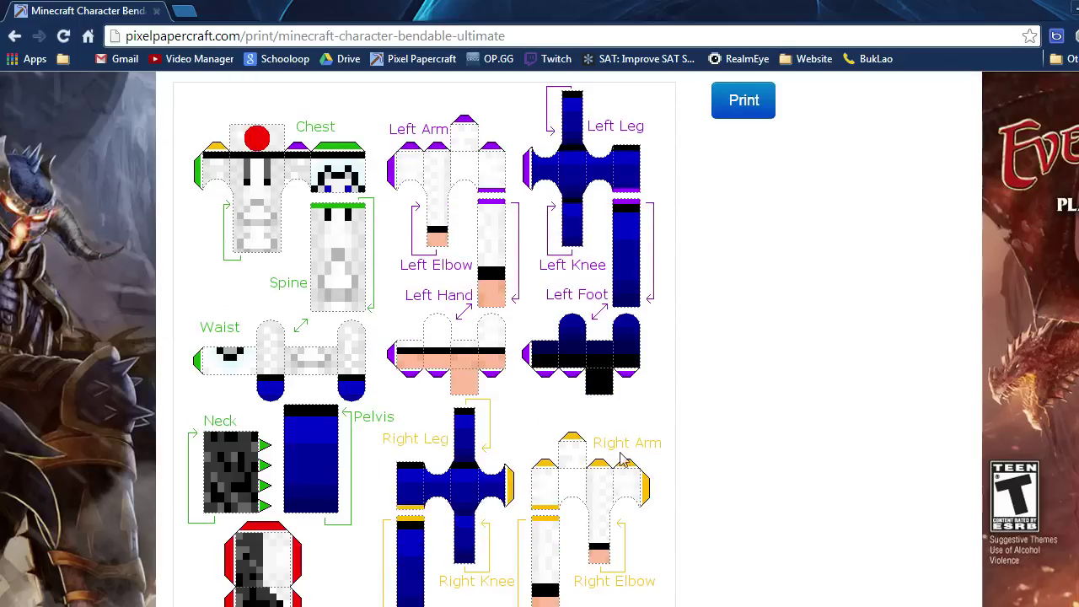
scroll(621, 460, up, 12)
scroll(640, 405, down, 3)
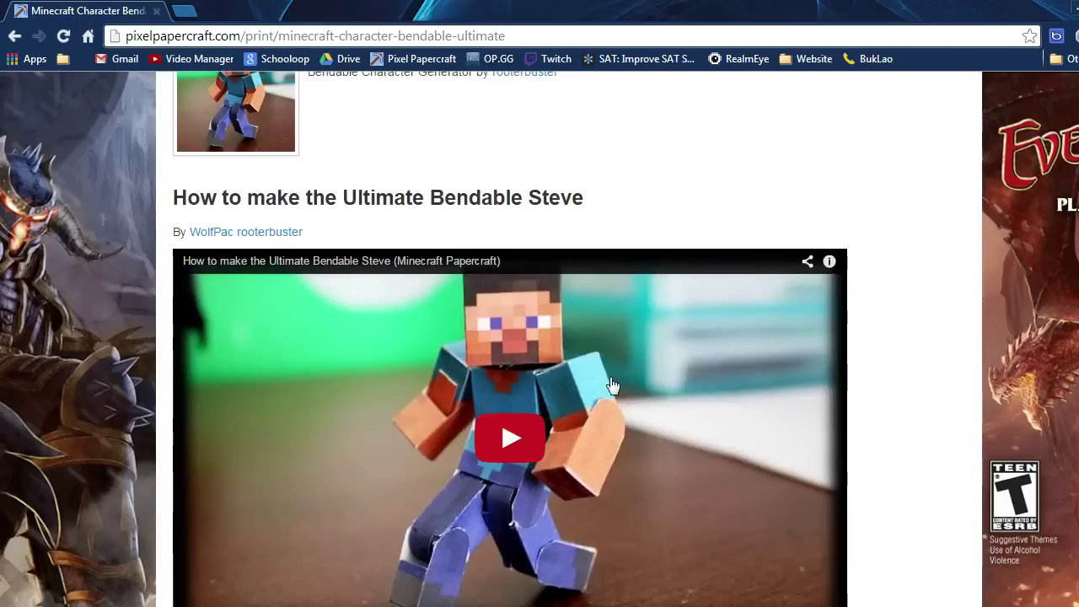
scroll(613, 386, down, 5)
scroll(631, 379, up, 7)
scroll(623, 371, down, 1)
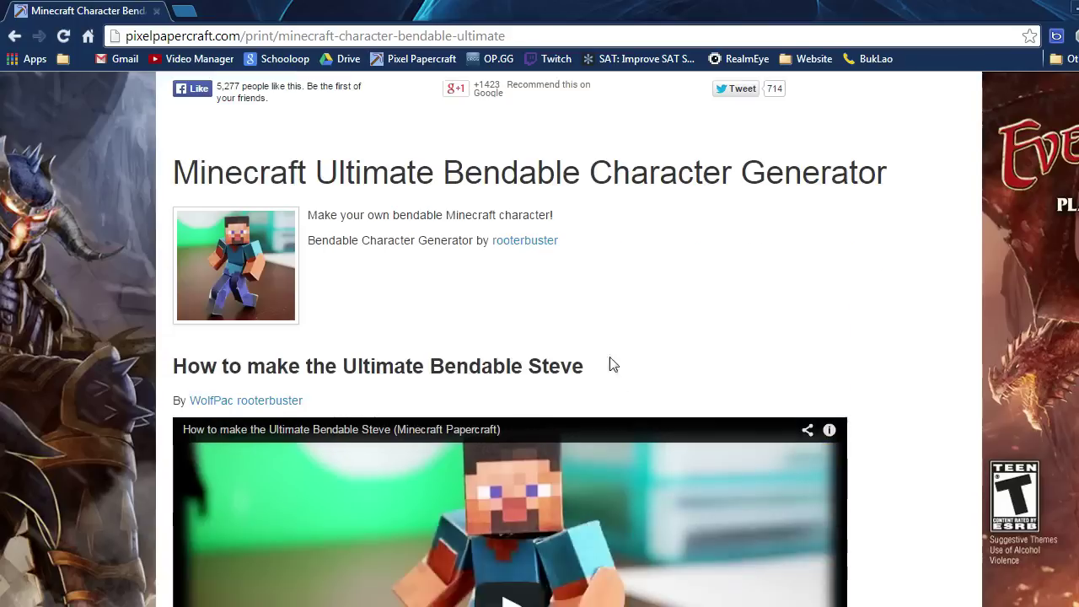
scroll(612, 364, down, 4)
scroll(590, 354, up, 5)
scroll(487, 321, down, 8)
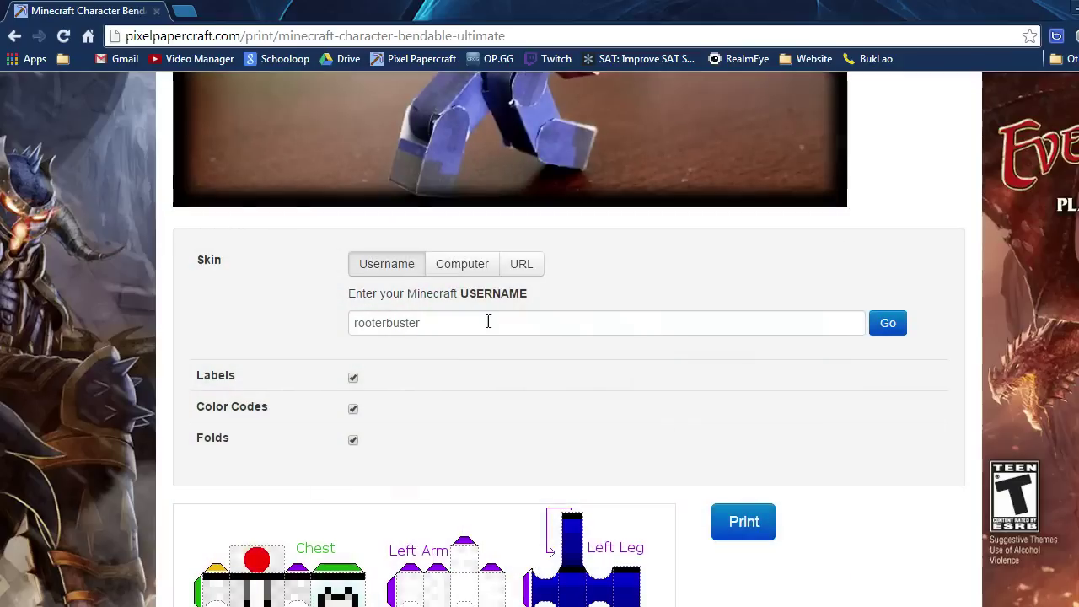
Switch the character's skin source to Computer so a skin file can be used instead of a username
drag(453, 327, 310, 332)
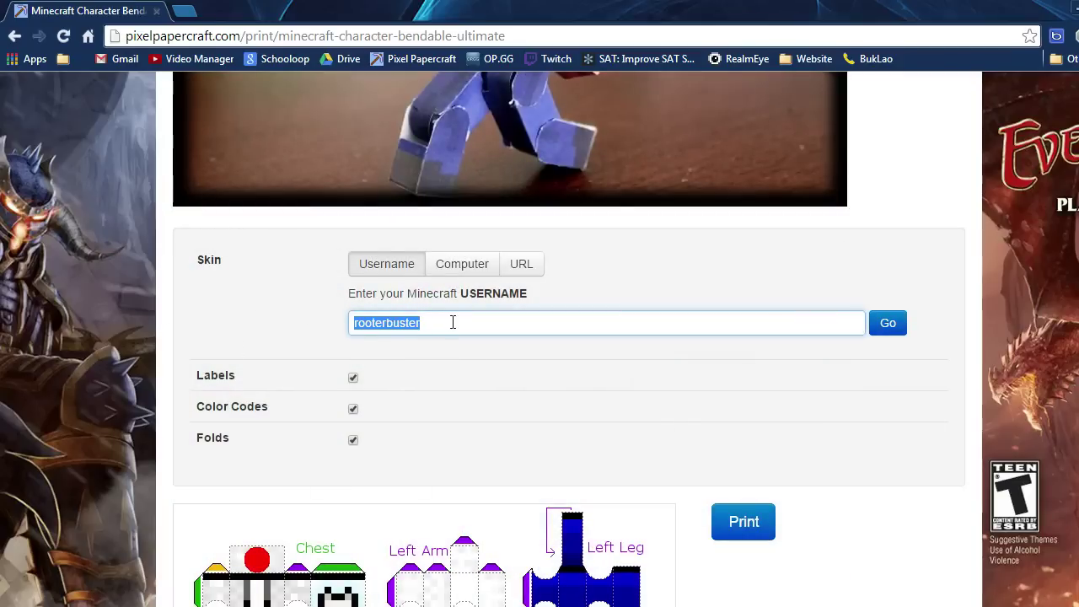
click(450, 322)
click(273, 337)
click(475, 266)
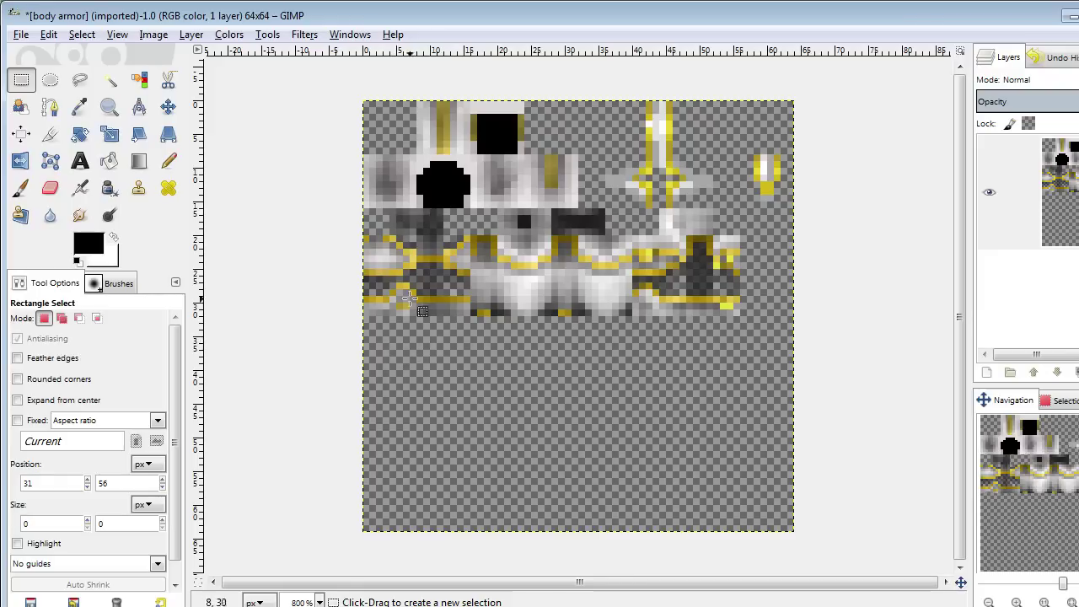
Switch to GIMP and mark the empty lower half of the body armor skin with rectangular selections, clearing the last one
drag(457, 356, 686, 471)
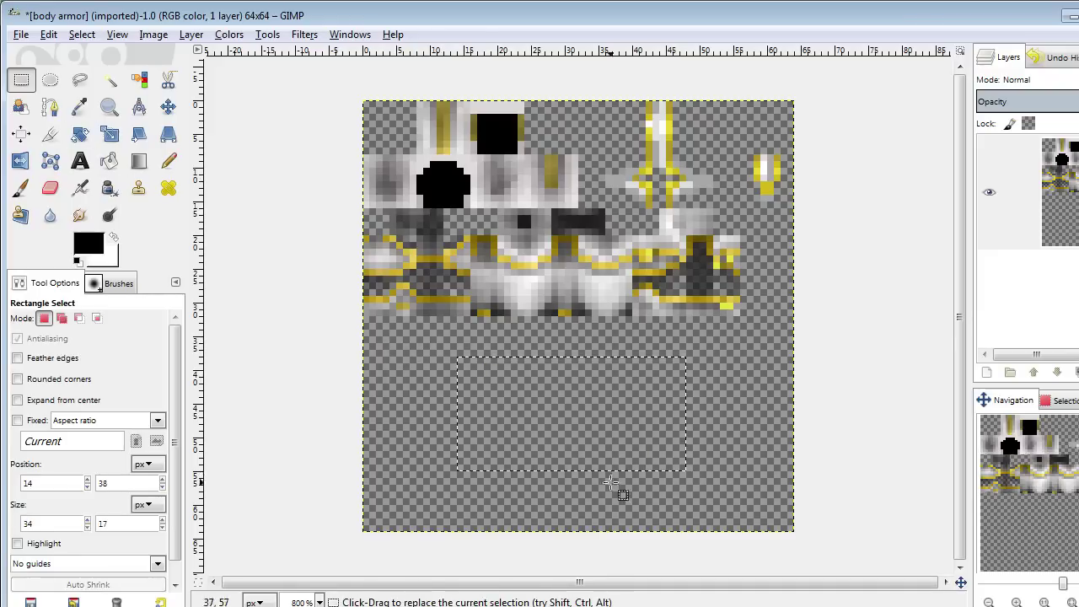
click(385, 439)
drag(408, 355, 661, 485)
click(702, 383)
drag(525, 388, 792, 511)
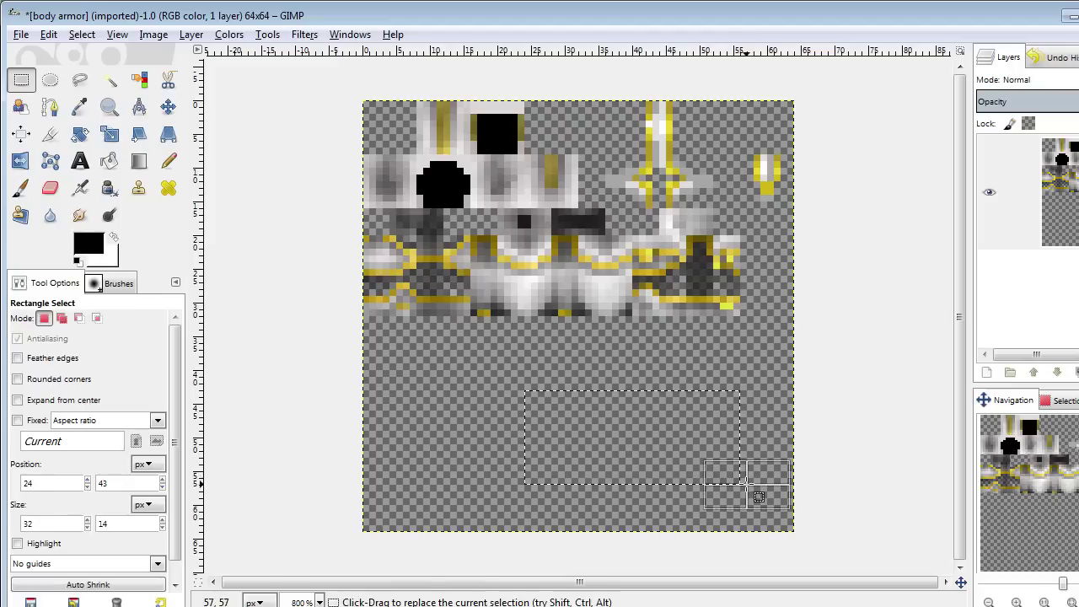
click(468, 421)
drag(452, 386, 740, 545)
click(773, 507)
drag(673, 450, 519, 392)
click(452, 404)
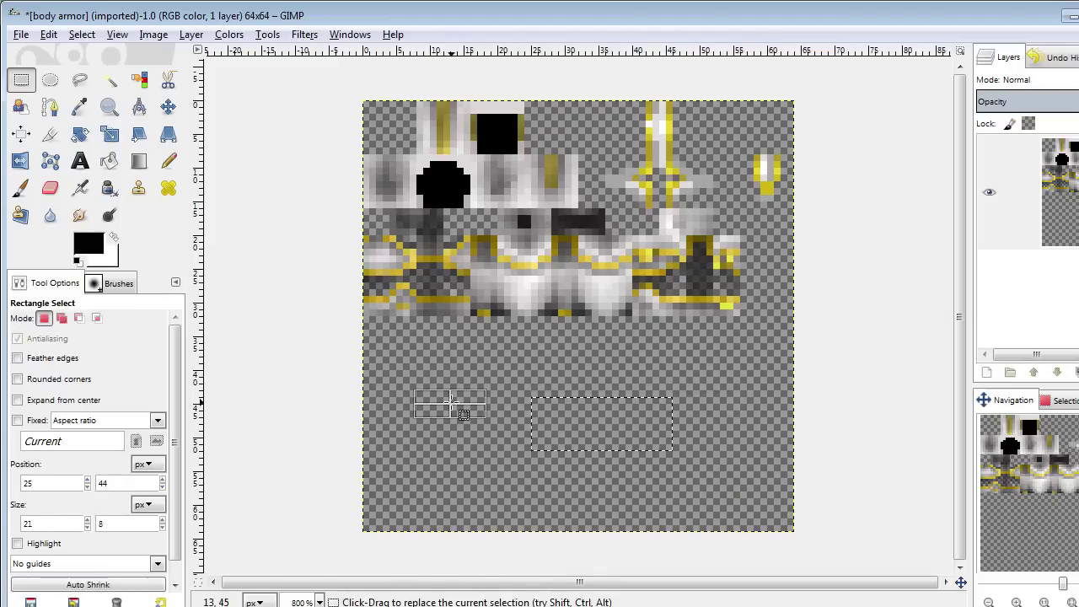
Resize the body armor image's canvas to a height of 32 px, leaving the layers unresized
click(156, 35)
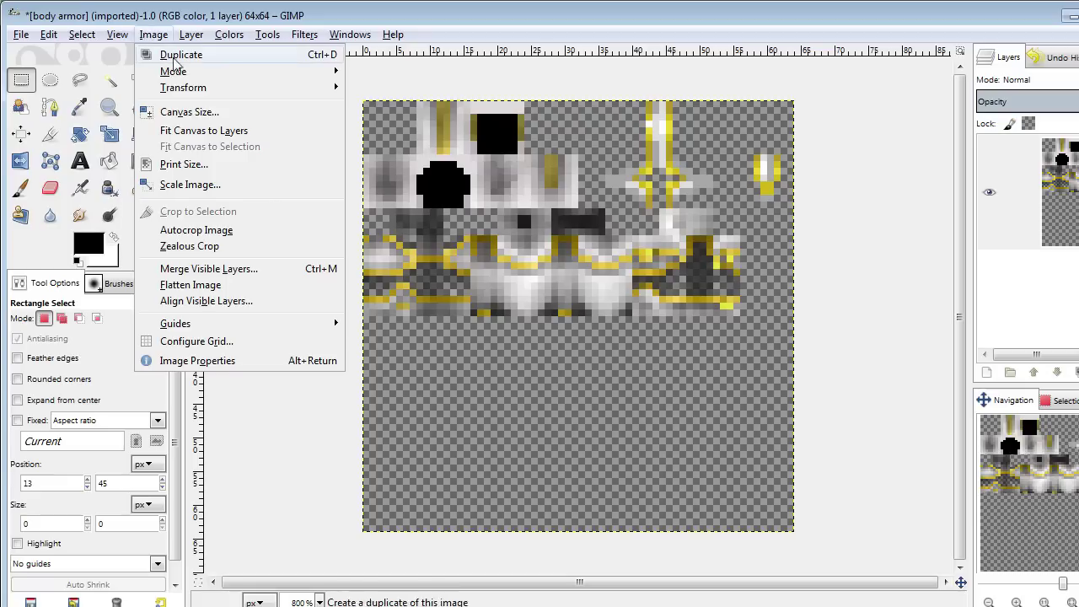
click(281, 112)
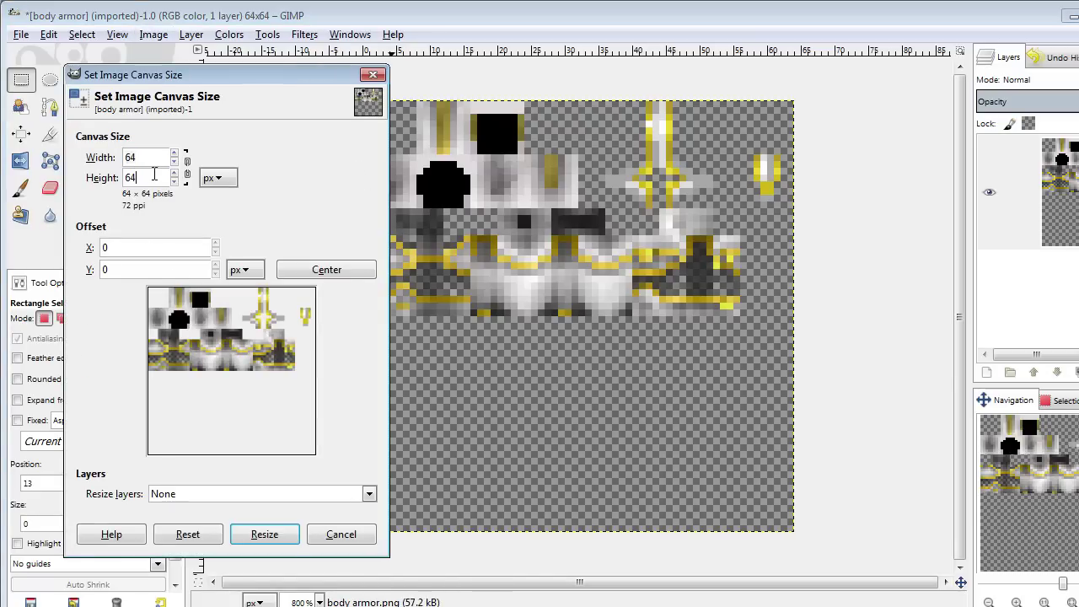
drag(155, 174, 108, 190)
text(32)
click(264, 534)
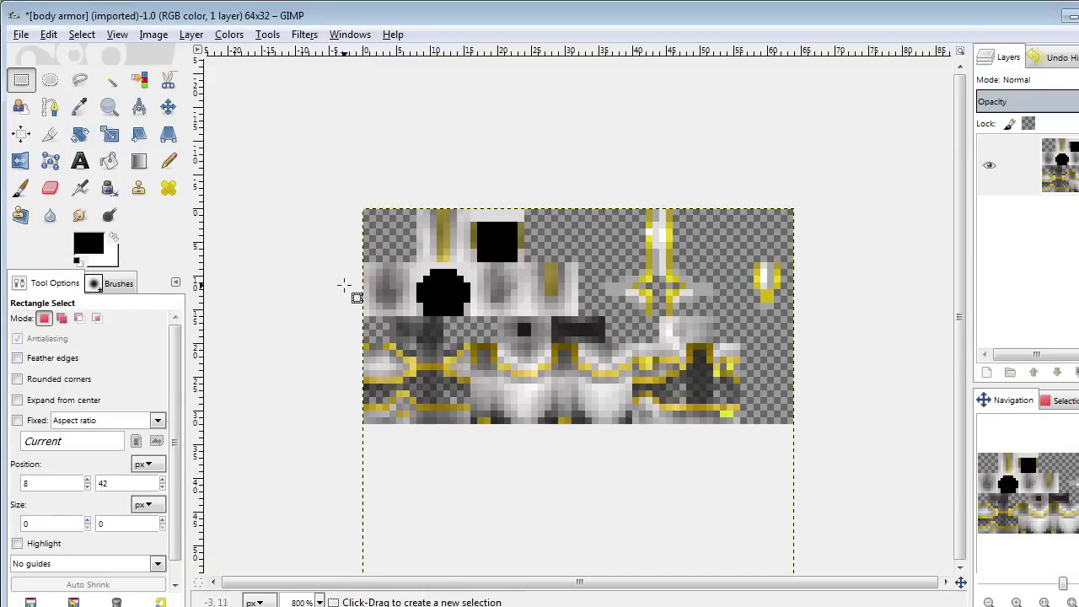
Mark the whole cropped skin image with a rectangular selection about 75 by 38 px, and clear the selection
drag(301, 208, 780, 418)
click(776, 520)
drag(834, 451, 330, 194)
click(294, 140)
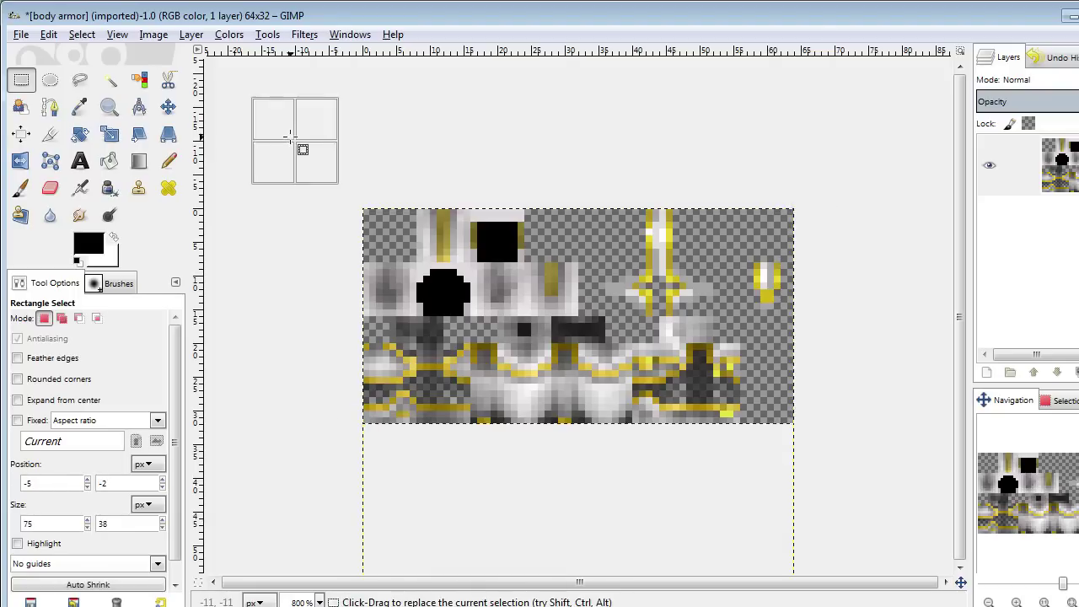
drag(295, 162, 827, 464)
click(820, 545)
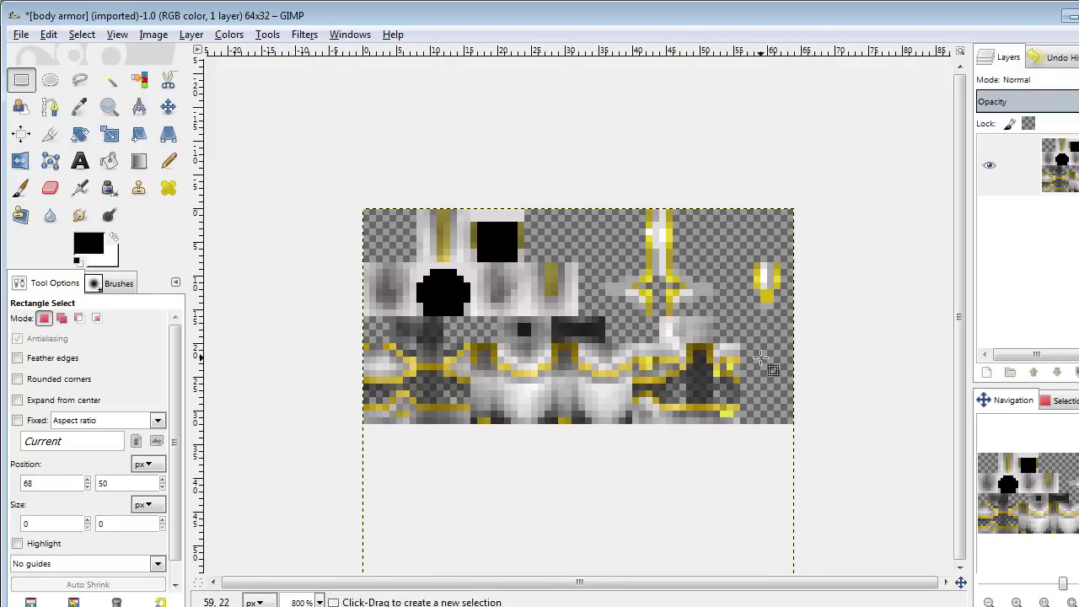
click(771, 421)
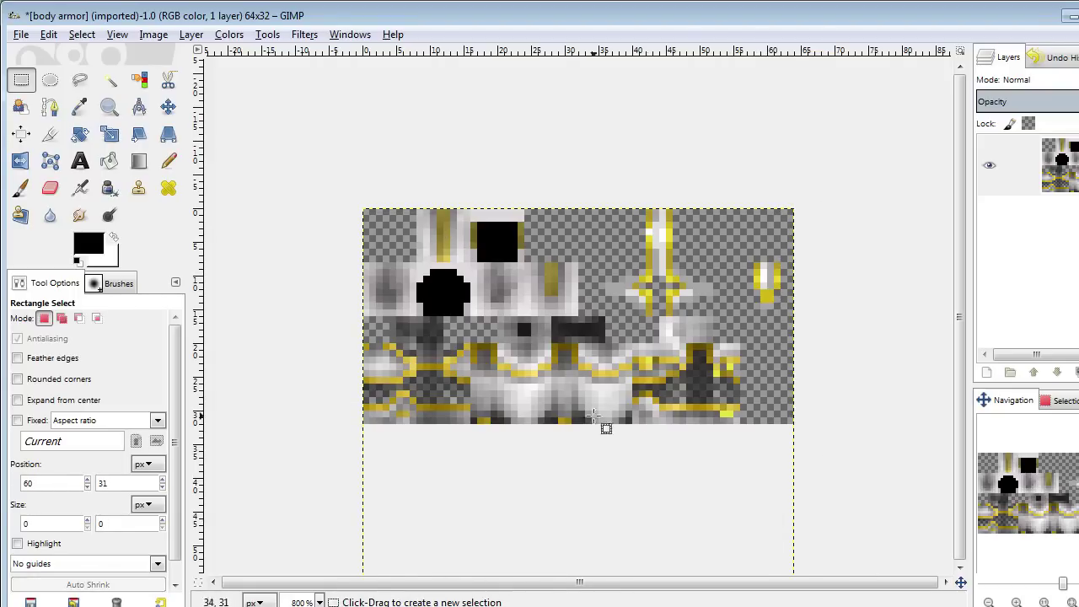
Export the cropped skin over the original body armor.png file and close the image
click(21, 34)
click(135, 243)
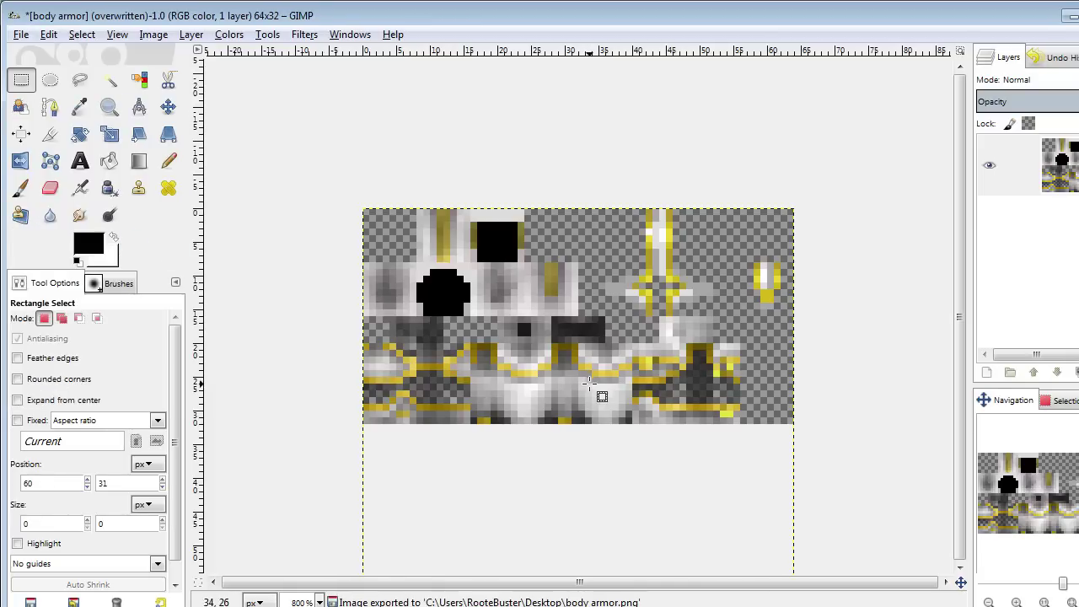
key(ctrl+w)
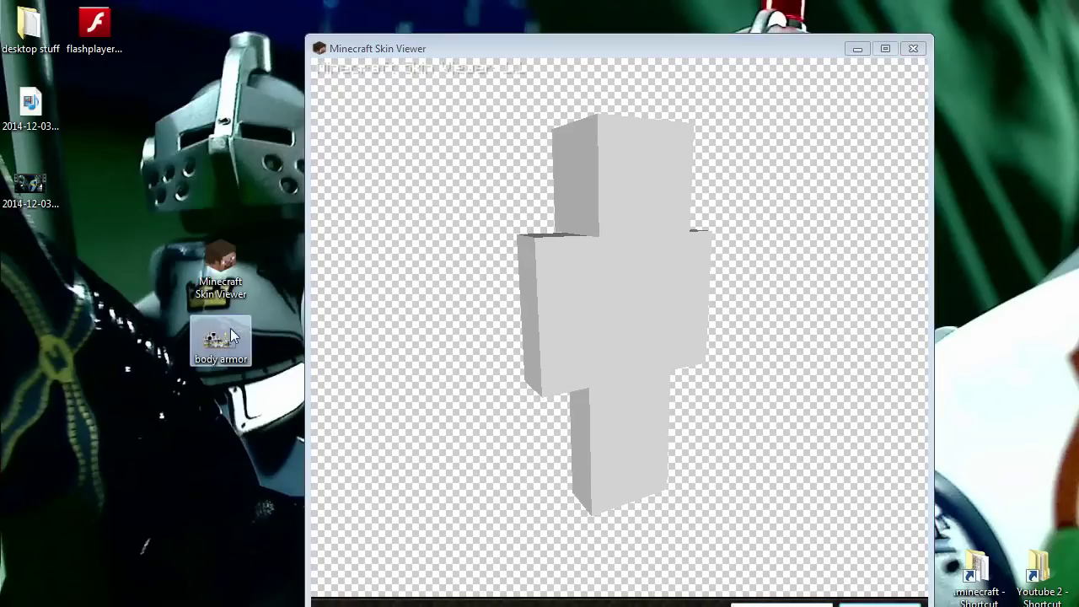
Load the body armor file into Minecraft Skin Viewer, examine the character from several angles, and minimize the viewer
drag(233, 336, 460, 411)
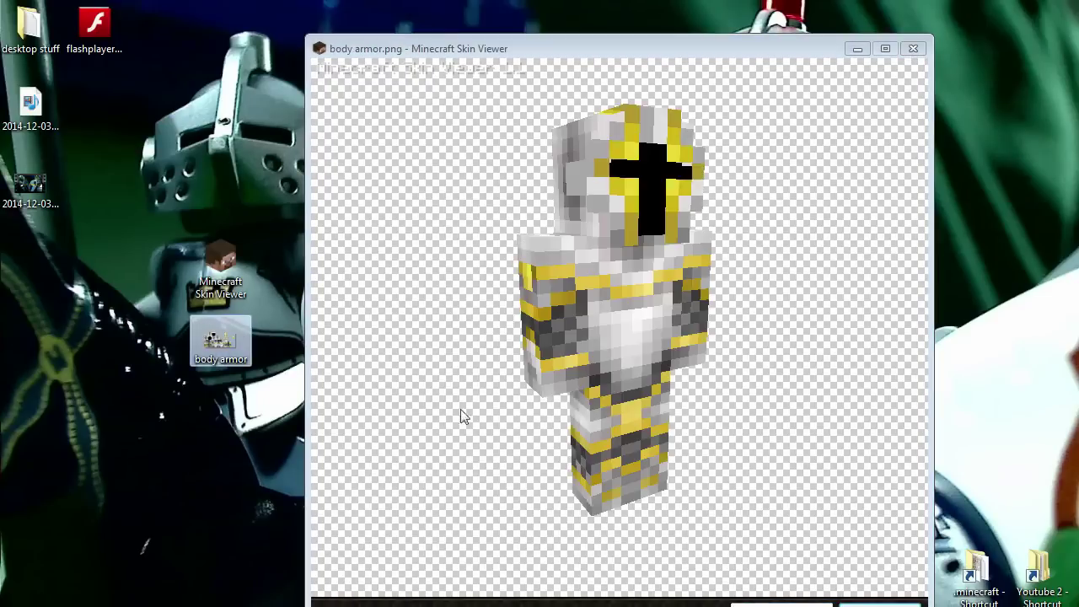
drag(540, 339, 442, 335)
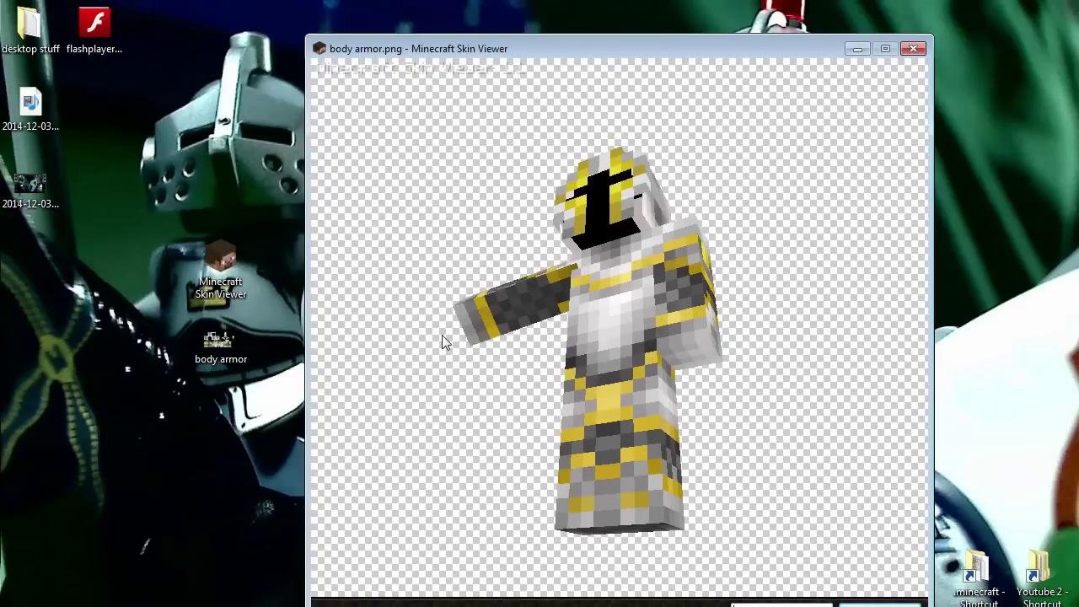
drag(659, 334, 741, 345)
drag(731, 384, 801, 416)
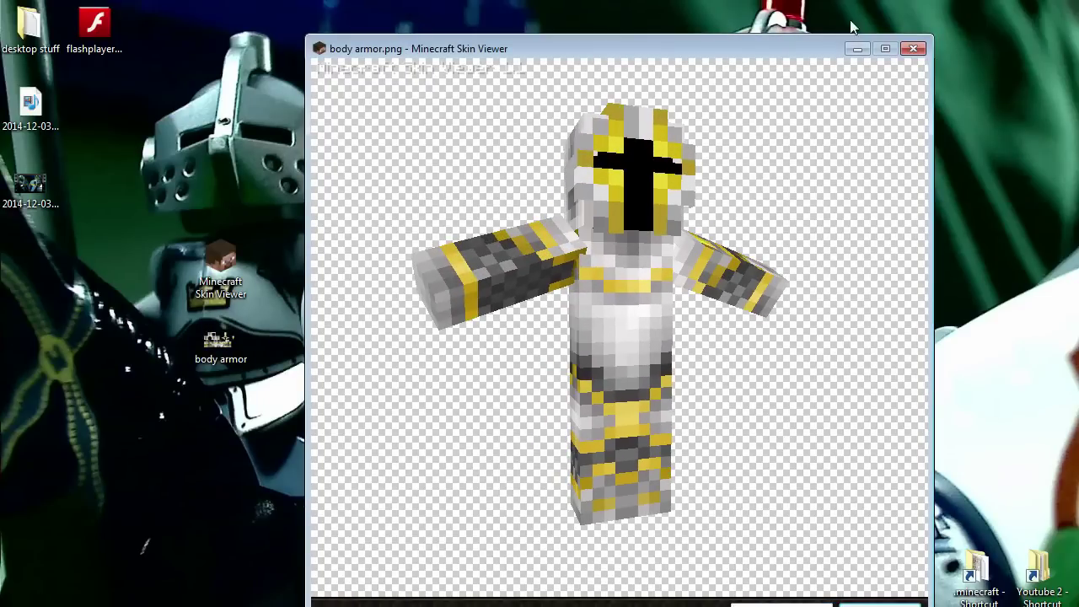
click(851, 50)
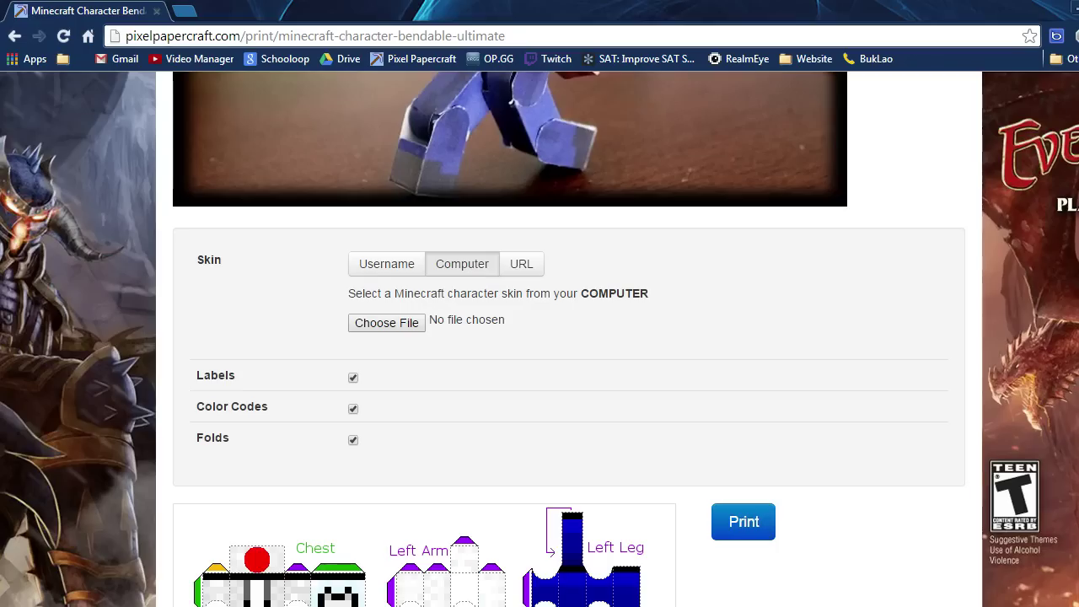
Load the body armor PNG from the Desktop as the papercraft character's skin, with Computer as the skin source
click(413, 268)
click(455, 266)
click(403, 323)
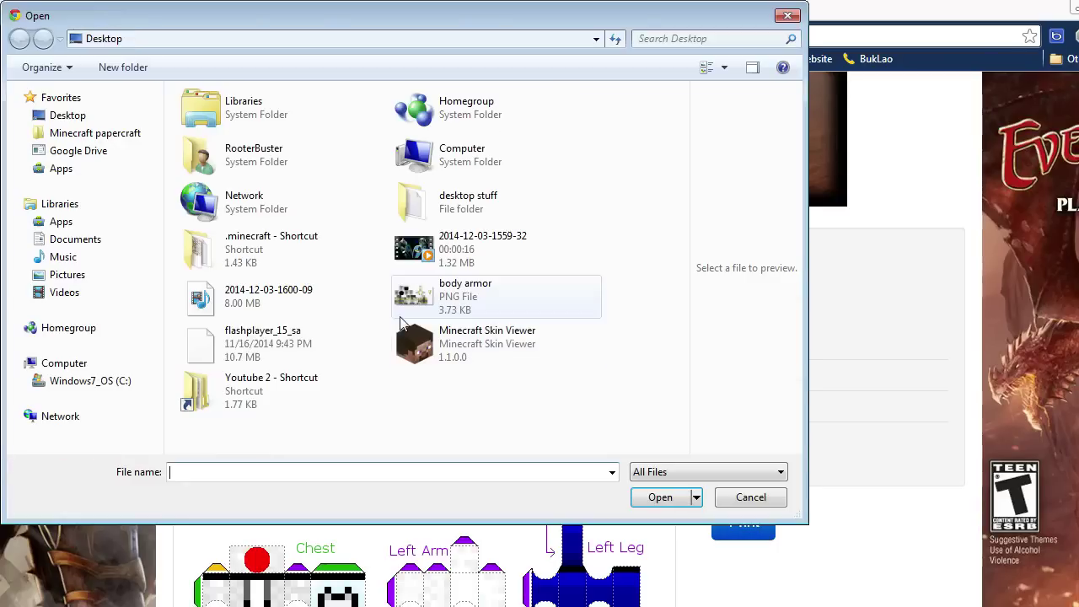
click(455, 305)
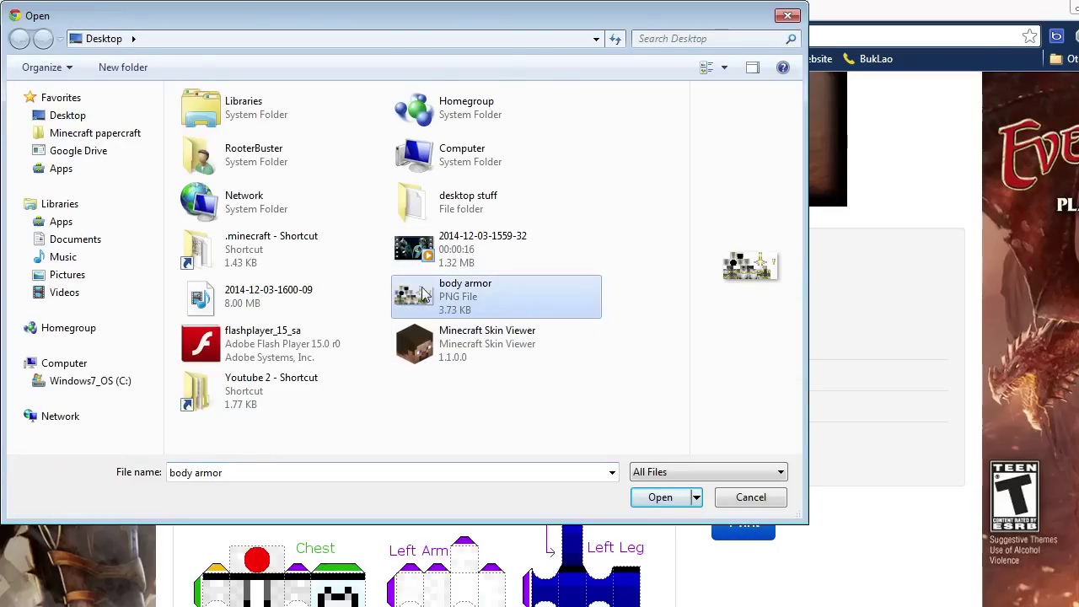
click(657, 499)
Examine the generated bendable character template from the chest and limb pieces down to the download links below it
scroll(409, 357, down, 5)
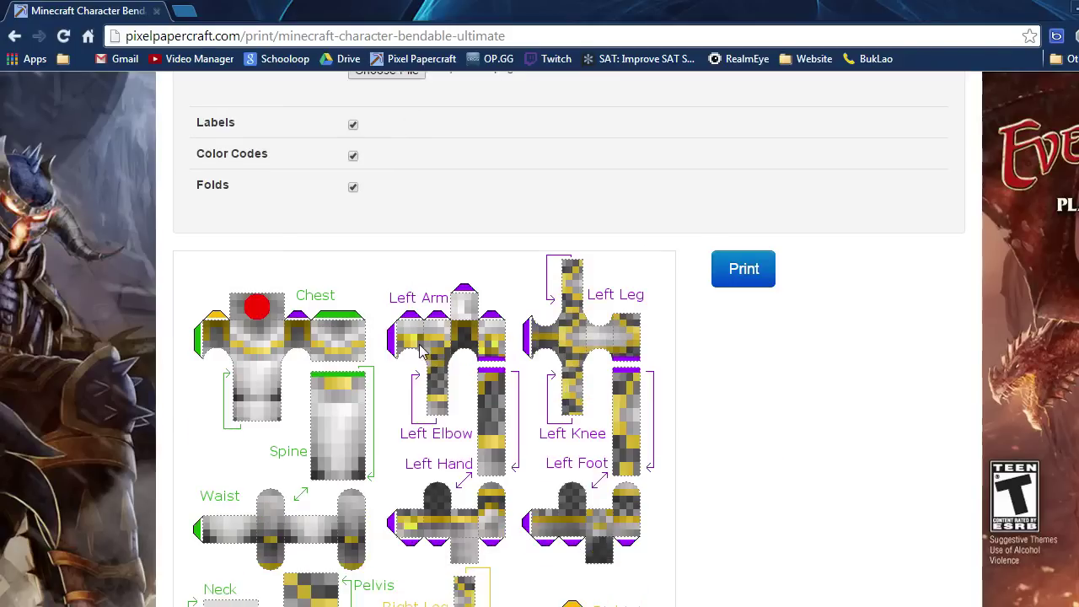
scroll(405, 337, down, 3)
scroll(306, 374, up, 4)
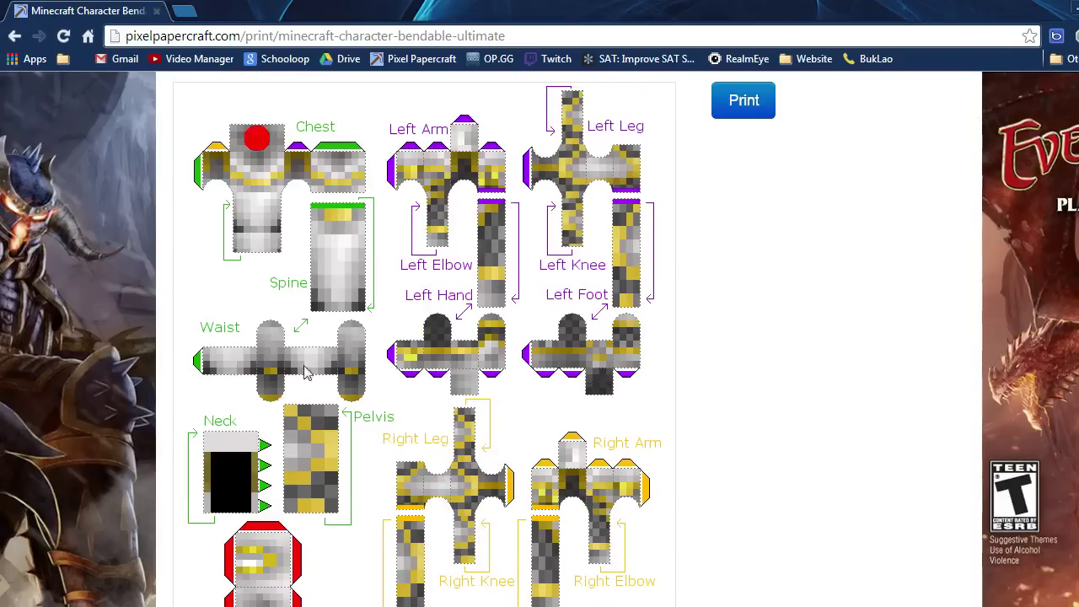
scroll(535, 354, down, 3)
scroll(733, 375, up, 4)
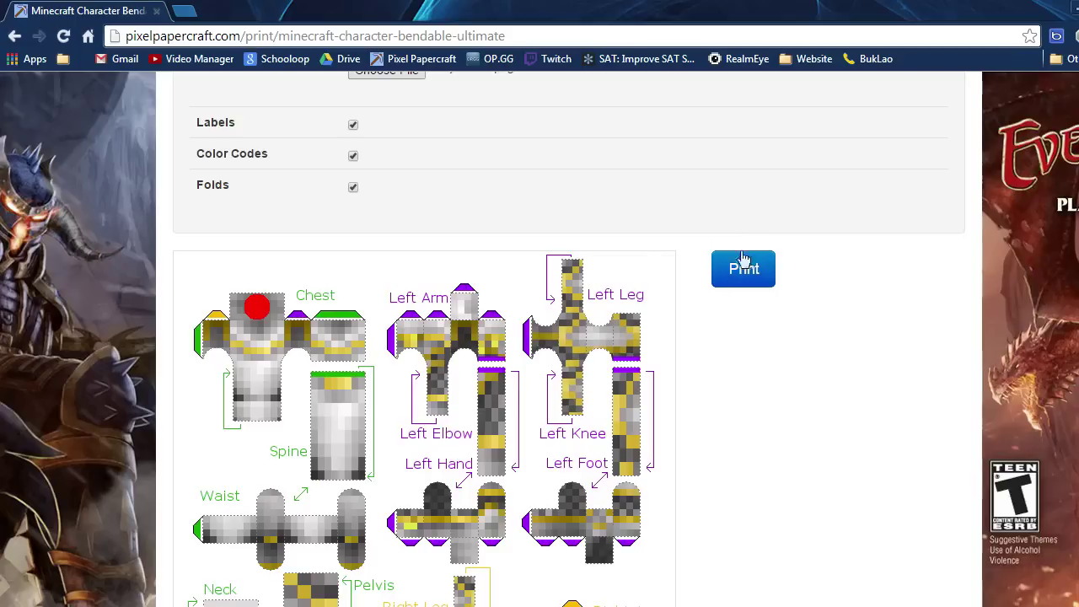
scroll(700, 268, down, 1)
scroll(699, 268, down, 8)
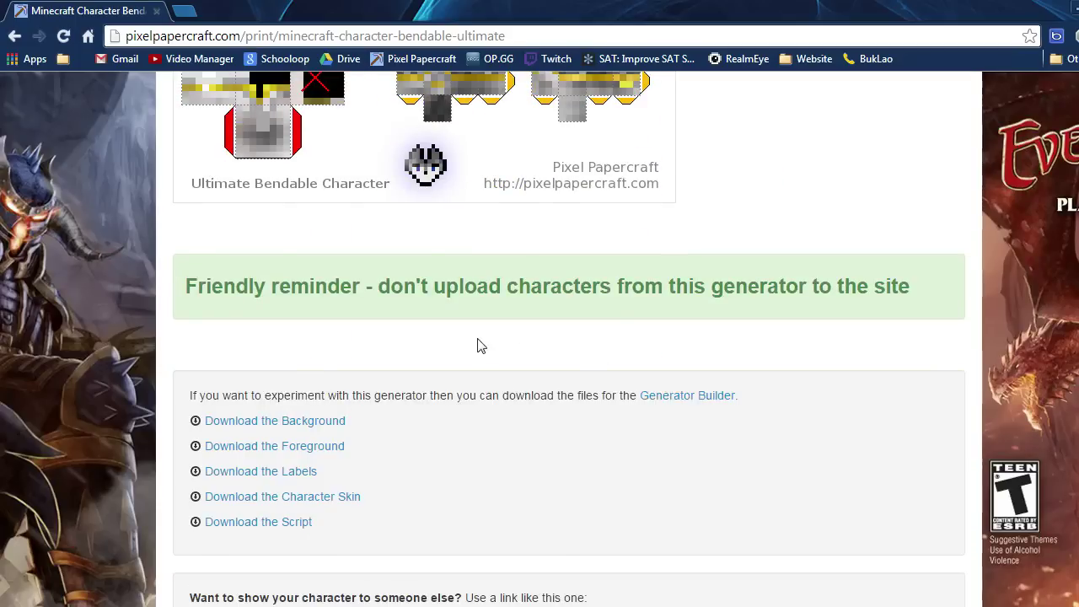
scroll(479, 345, up, 5)
scroll(456, 351, up, 4)
drag(787, 388, 661, 203)
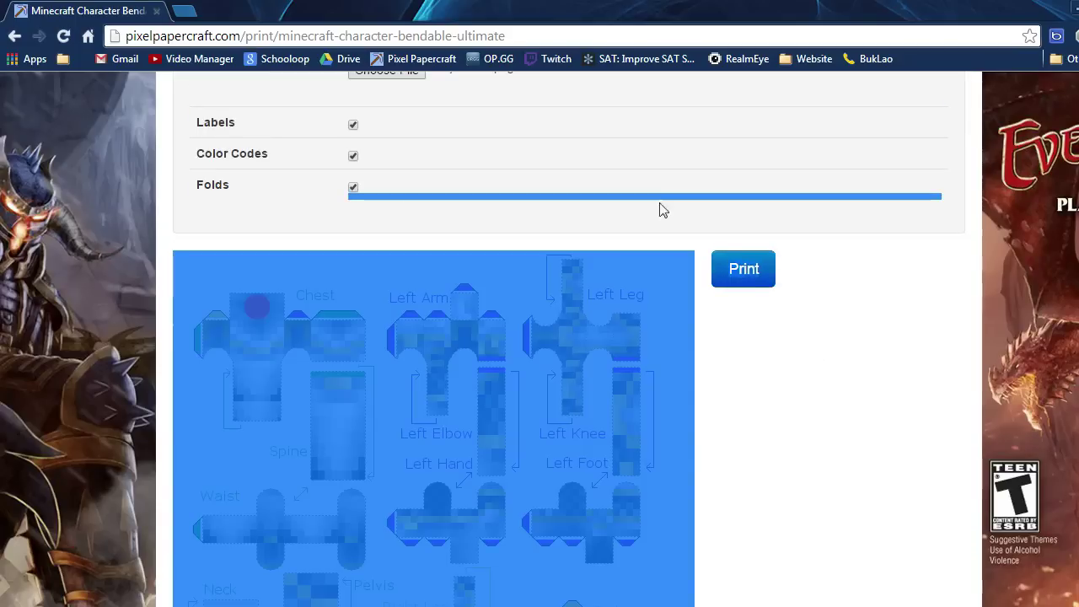